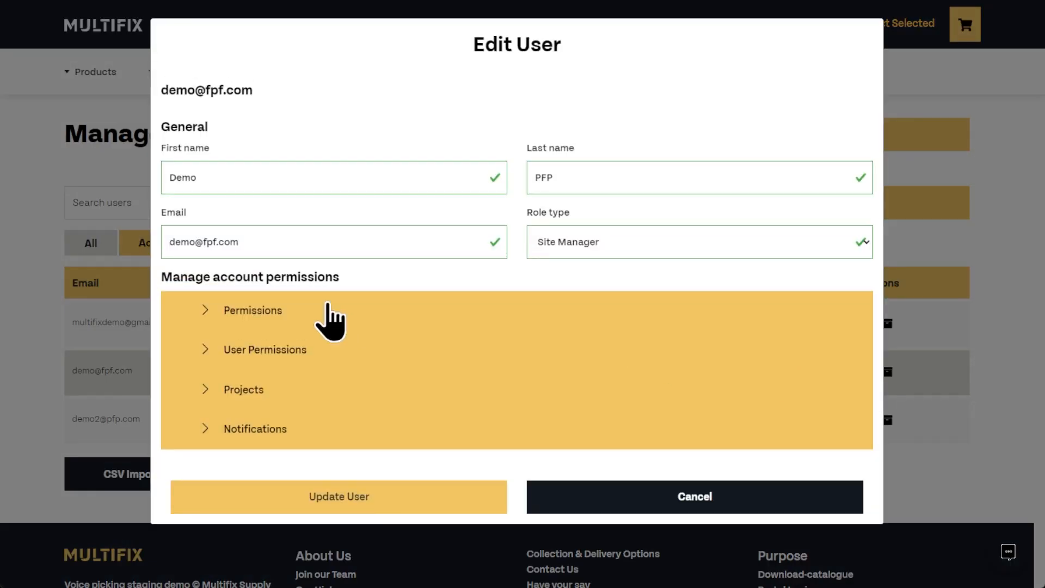
Step: Tick 'Quick order approved items only' and 'Requisition approved items only' for the Site Manager and update the user
{"action": "left_click", "coordinate": [232, 305]}
{"action": "scroll", "coordinate": [232, 310], "scroll_direction": "down", "scroll_amount": 5}
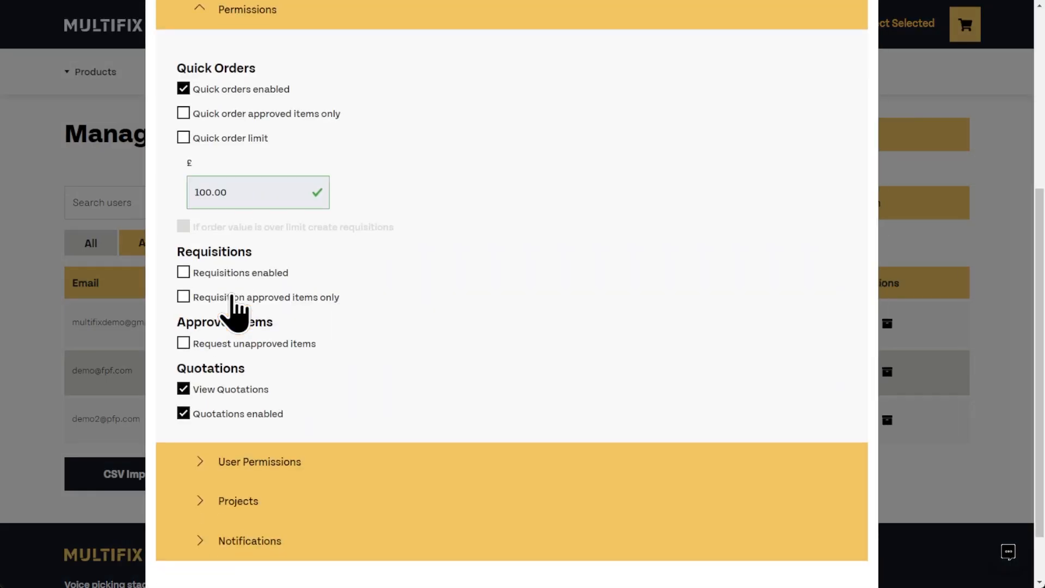
{"action": "left_click", "coordinate": [187, 116]}
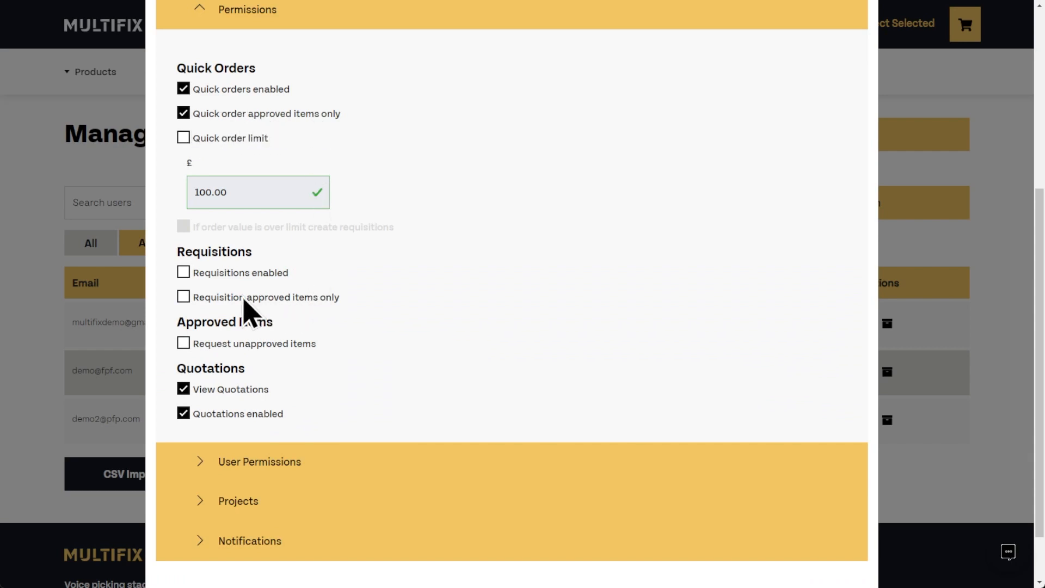
{"action": "left_click", "coordinate": [185, 298]}
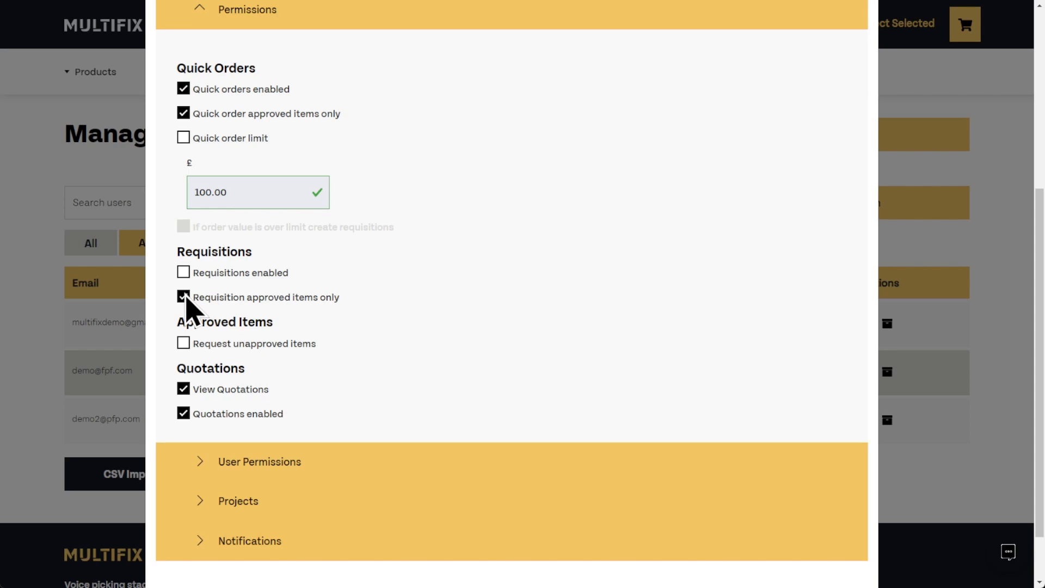
{"action": "scroll", "coordinate": [191, 273], "scroll_direction": "down", "scroll_amount": 2}
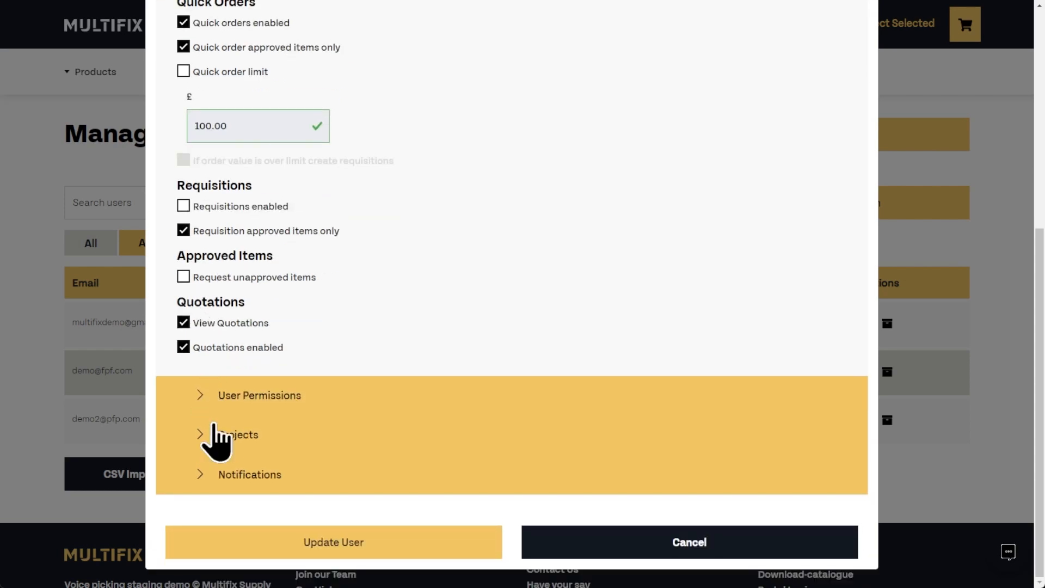
{"action": "left_click", "coordinate": [248, 552]}
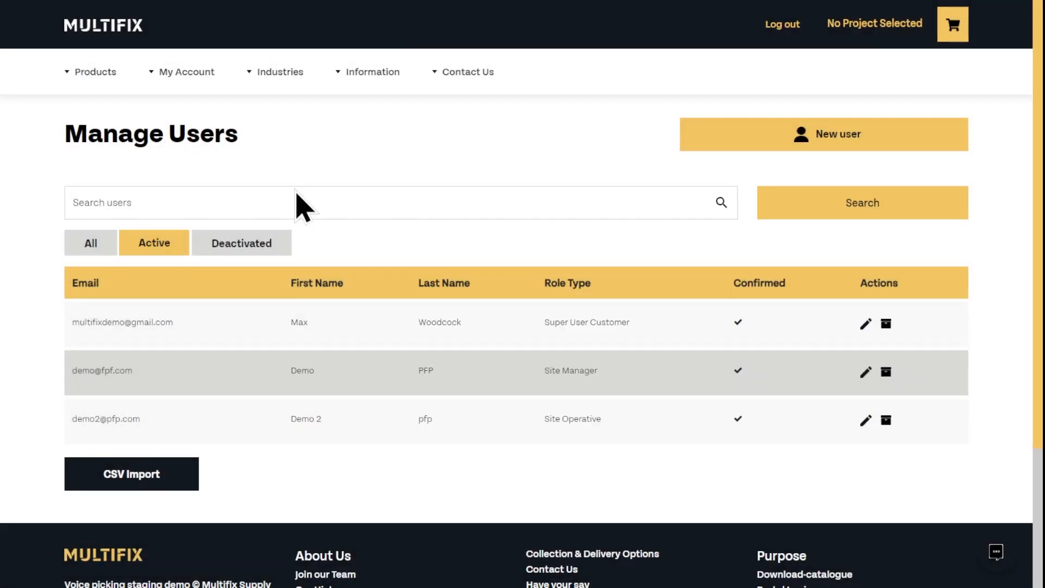
Step: Delete the FR Board 50mm 2-S ribbed (26020) row from Approved Items
{"action": "left_click", "coordinate": [187, 75]}
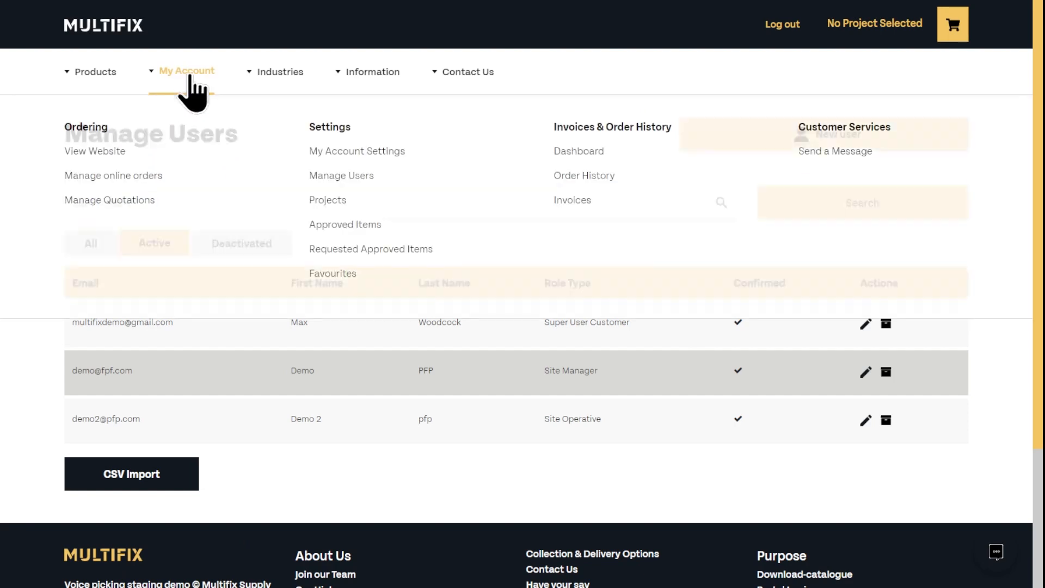
{"action": "left_click", "coordinate": [348, 226]}
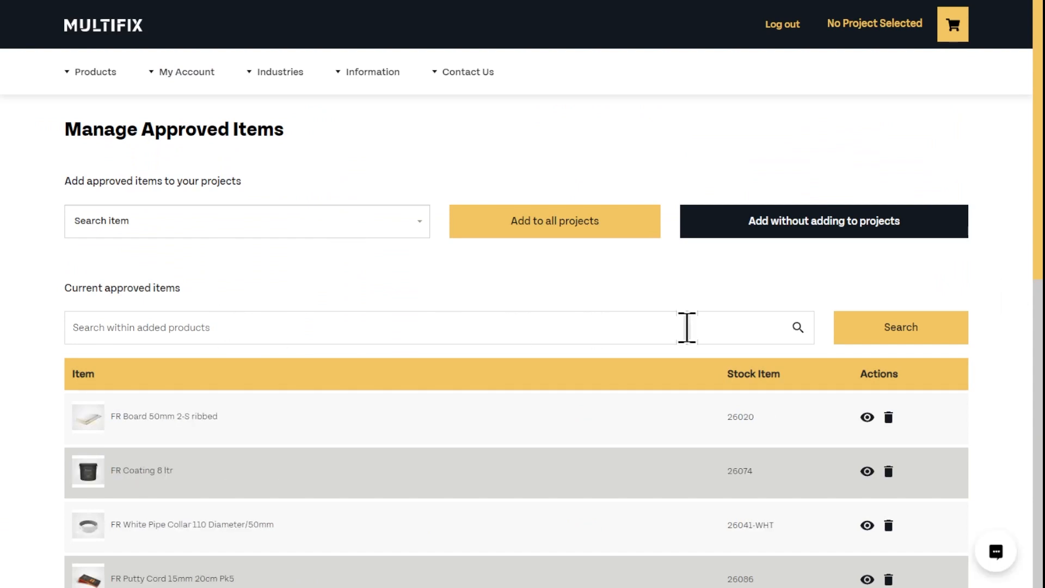
{"action": "left_click", "coordinate": [867, 418]}
{"action": "left_click", "coordinate": [861, 35]}
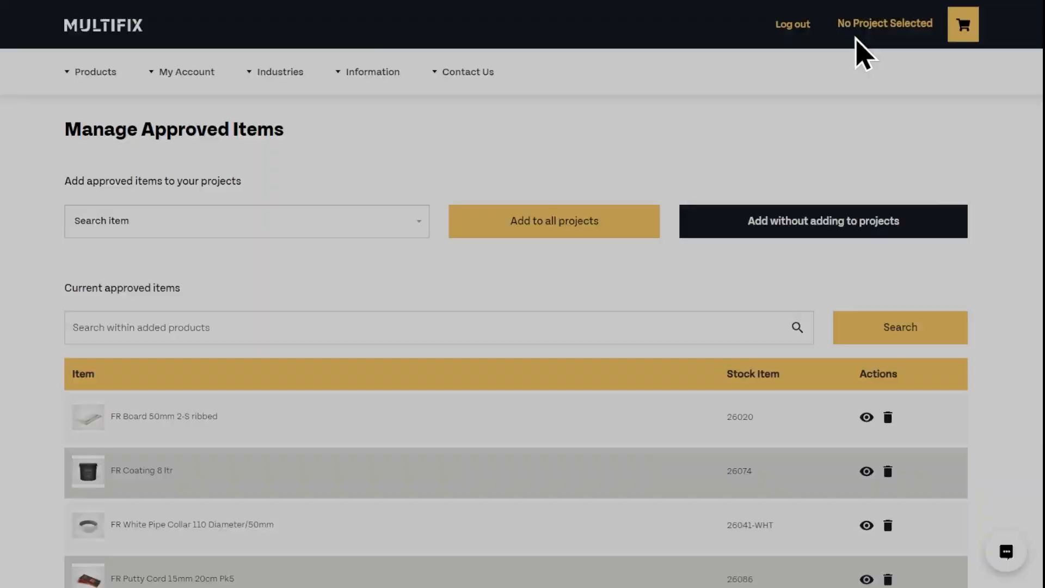
{"action": "left_click", "coordinate": [888, 417]}
{"action": "scroll", "coordinate": [889, 436], "scroll_direction": "down", "scroll_amount": 5}
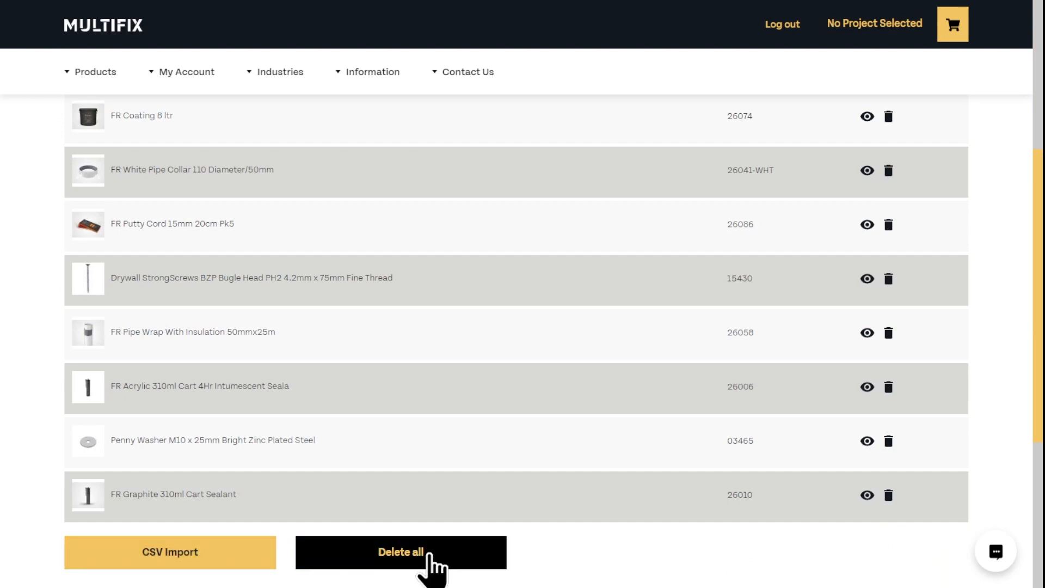
{"action": "scroll", "coordinate": [428, 555], "scroll_direction": "up", "scroll_amount": 5}
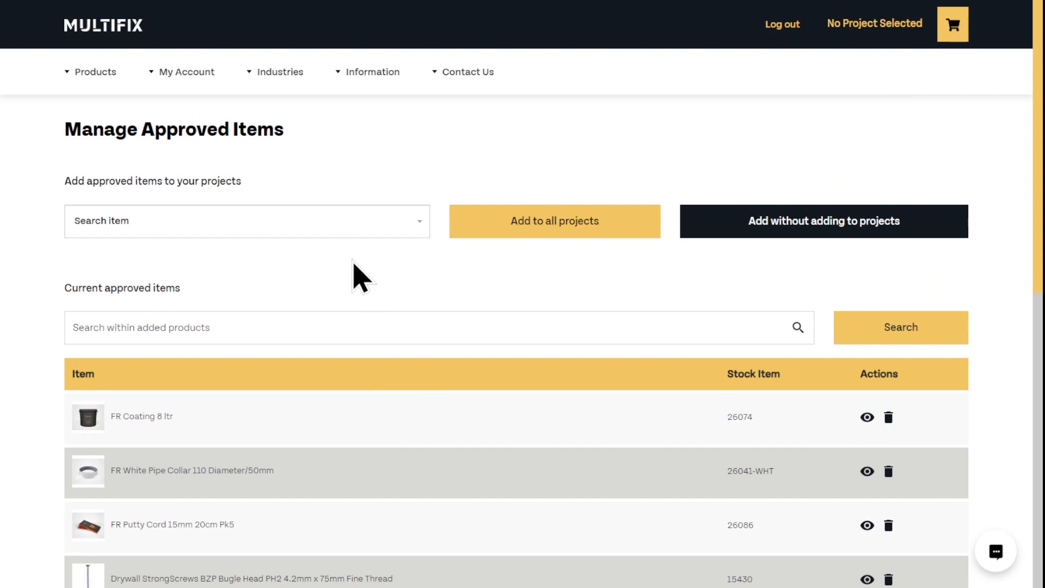
Step: Open and browse the list of items available to add to approved items
{"action": "left_click", "coordinate": [354, 223]}
{"action": "left_click", "coordinate": [458, 224]}
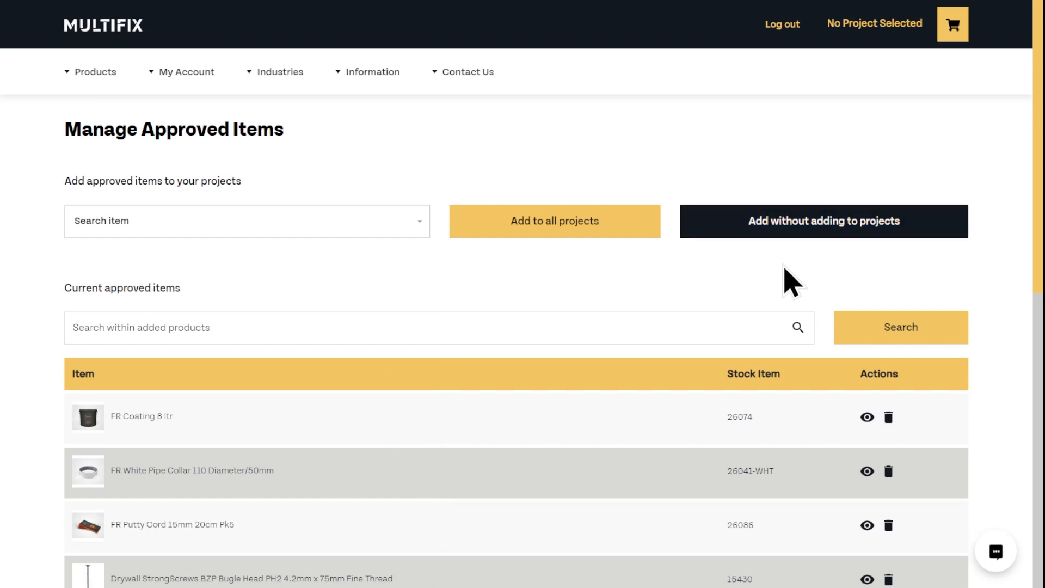
{"action": "scroll", "coordinate": [790, 281], "scroll_direction": "down", "scroll_amount": 5}
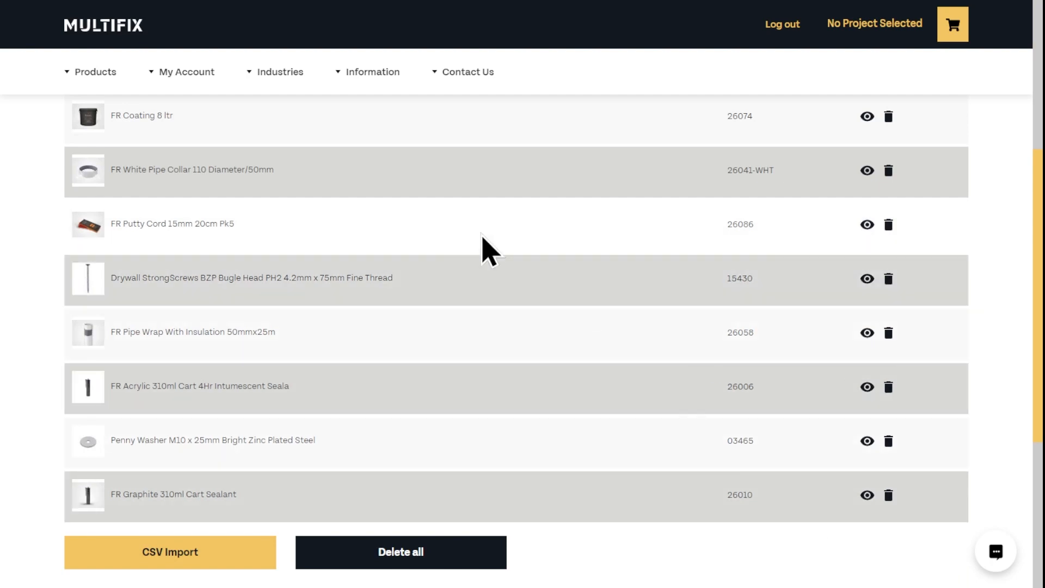
{"action": "mouse_move", "coordinate": [205, 90]}
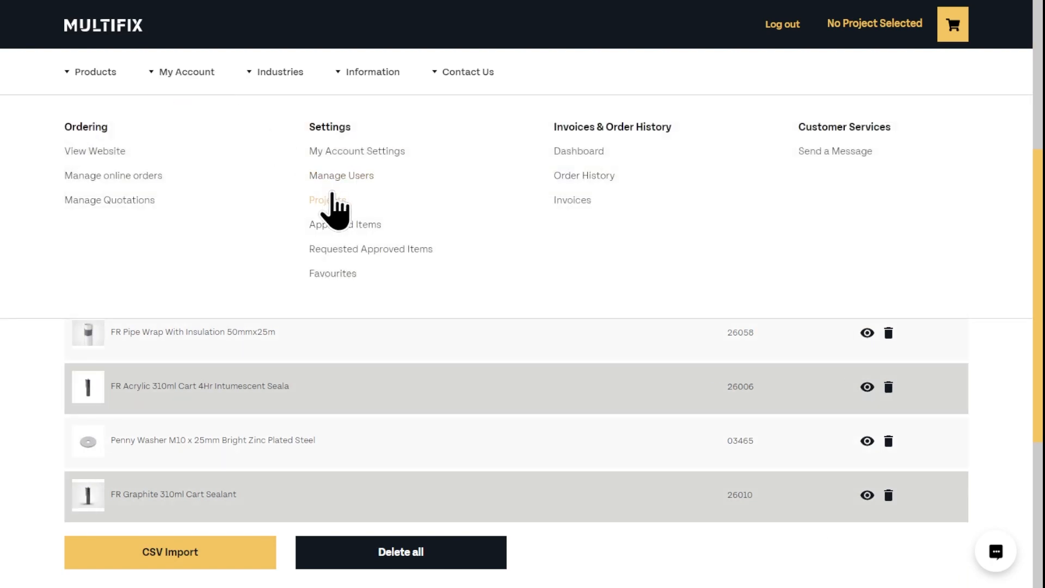
Step: Untick Approved for FR Putty Cord 15mm 20cm Pk5 in Battersea Power Station's approved items
{"action": "left_click", "coordinate": [332, 199]}
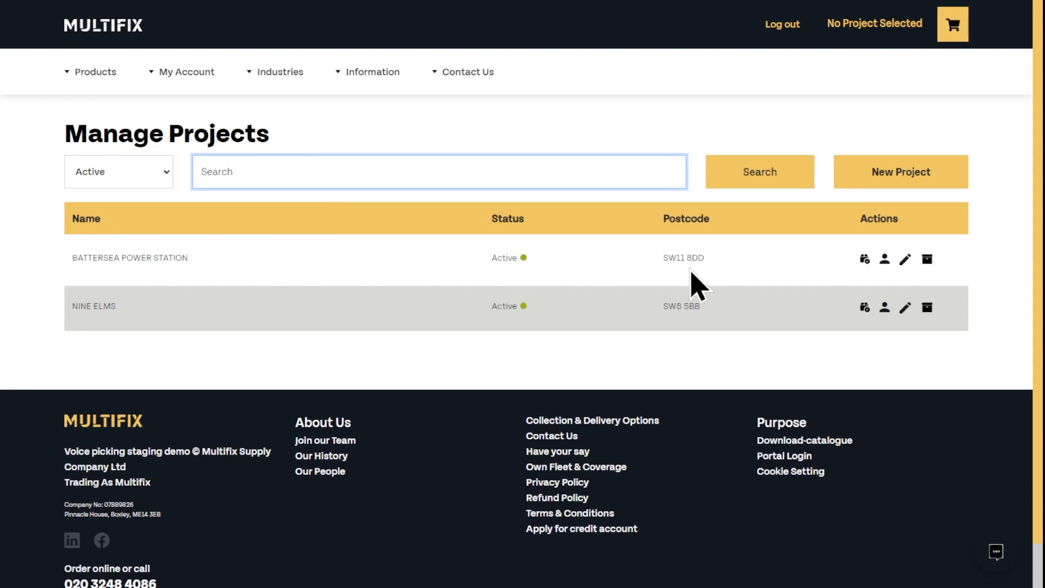
{"action": "left_click", "coordinate": [865, 260]}
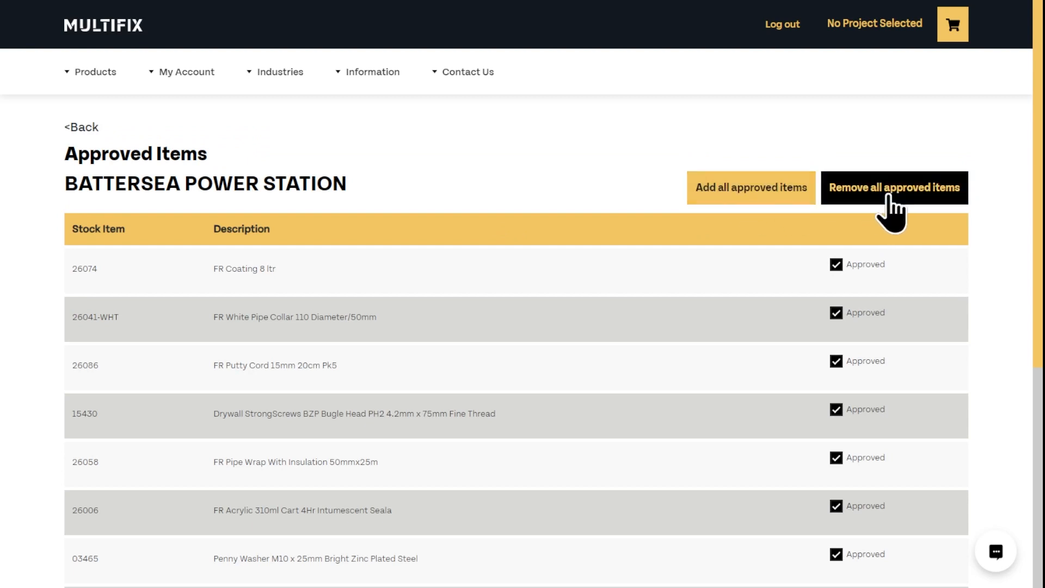
{"action": "left_click", "coordinate": [837, 265]}
{"action": "left_click", "coordinate": [837, 265]}
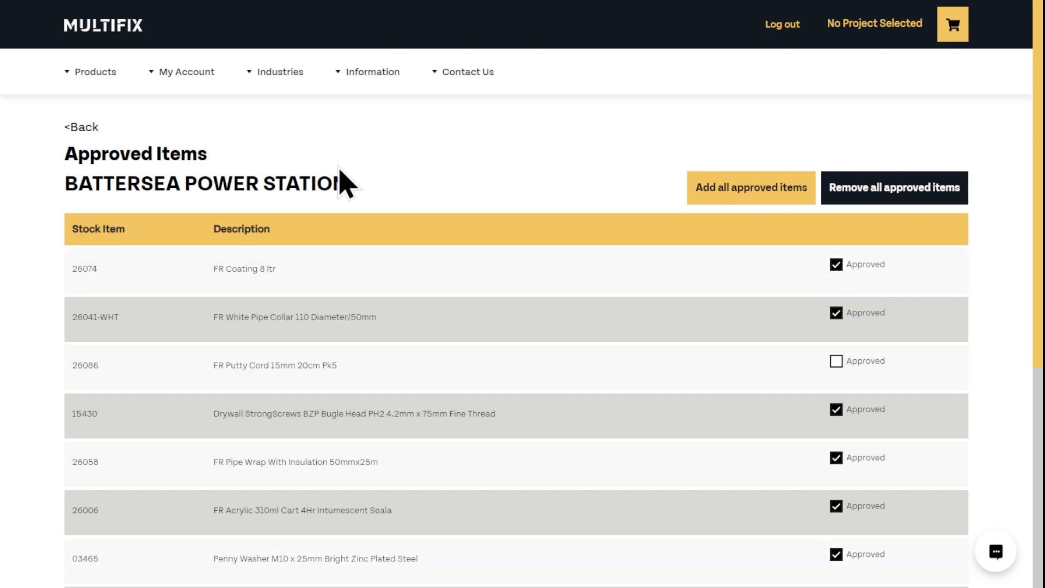
Step: Search the approved items for 'penny', then go to CSV Import
{"action": "left_click", "coordinate": [187, 71]}
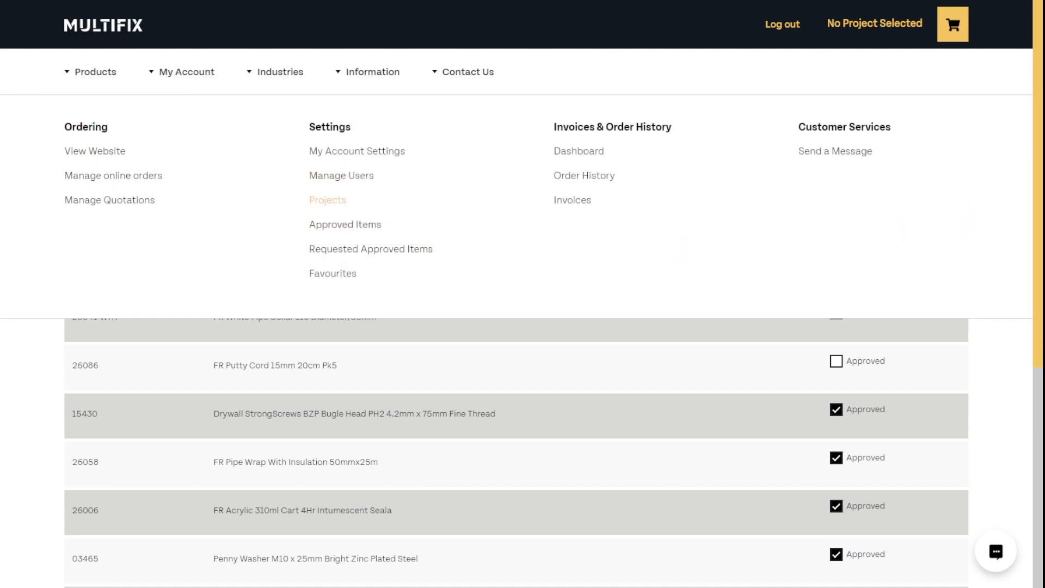
{"action": "left_click", "coordinate": [358, 224]}
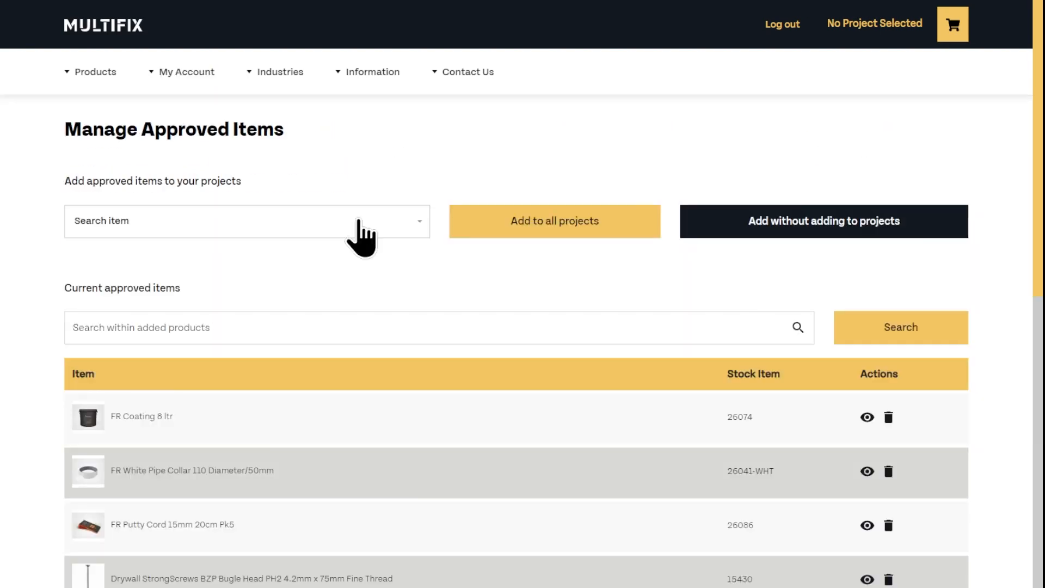
{"action": "left_click", "coordinate": [284, 326]}
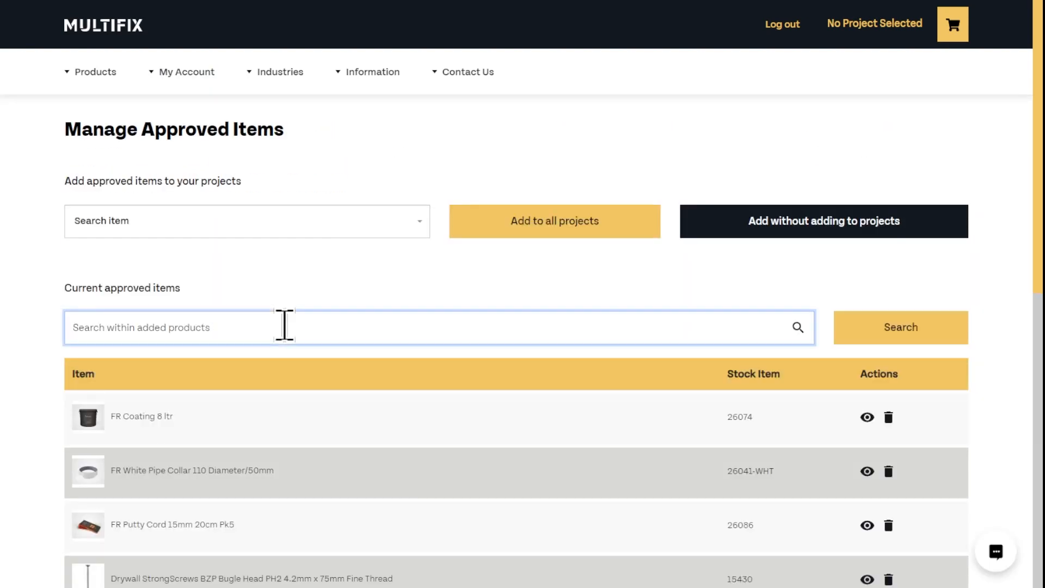
{"action": "type", "text": "penny"}
{"action": "key", "text": "Return"}
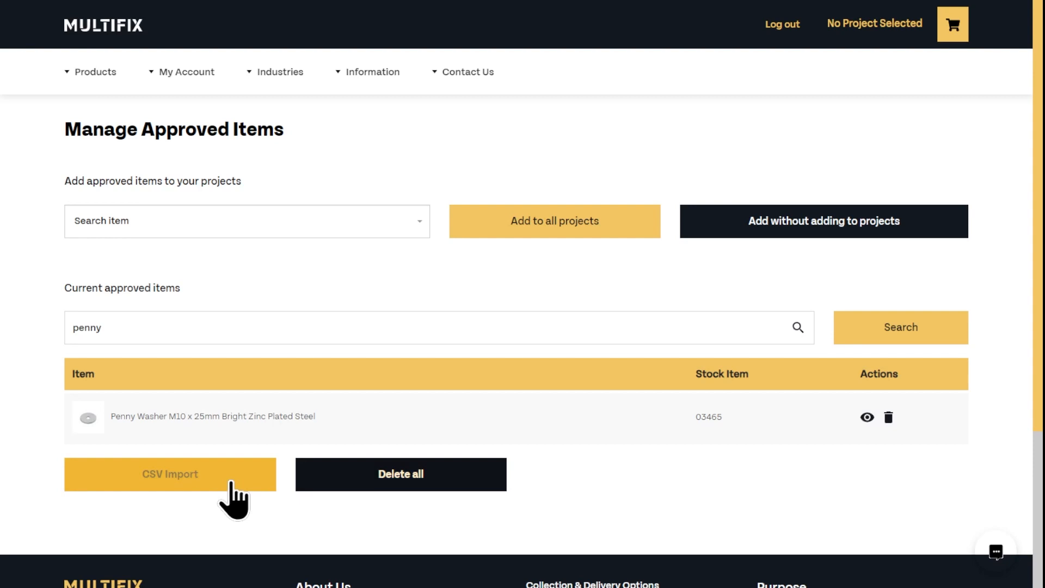
{"action": "left_click", "coordinate": [187, 481]}
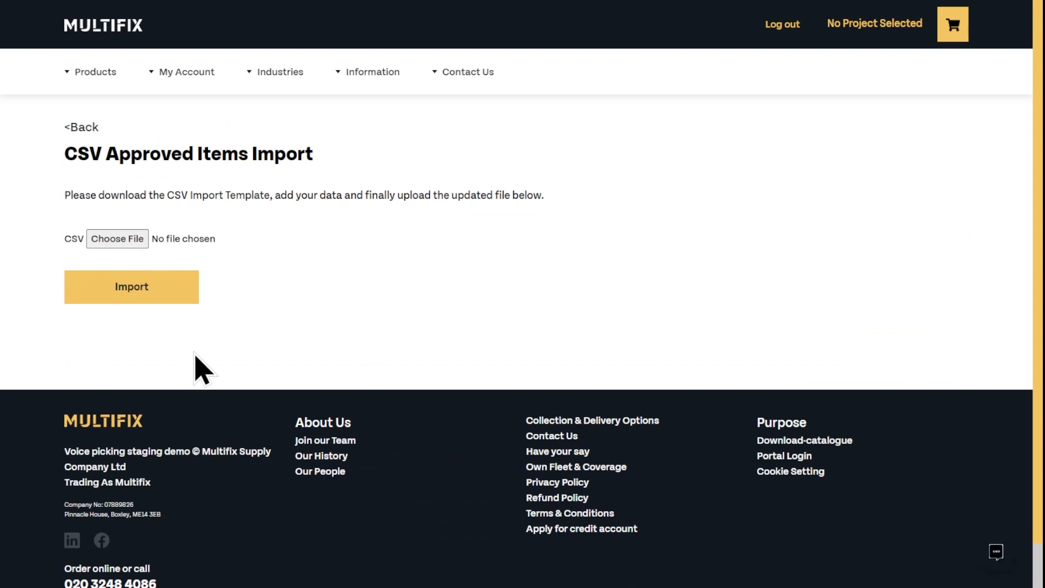
Step: Download the CSV import template and format column A as Text
{"action": "left_click", "coordinate": [183, 198]}
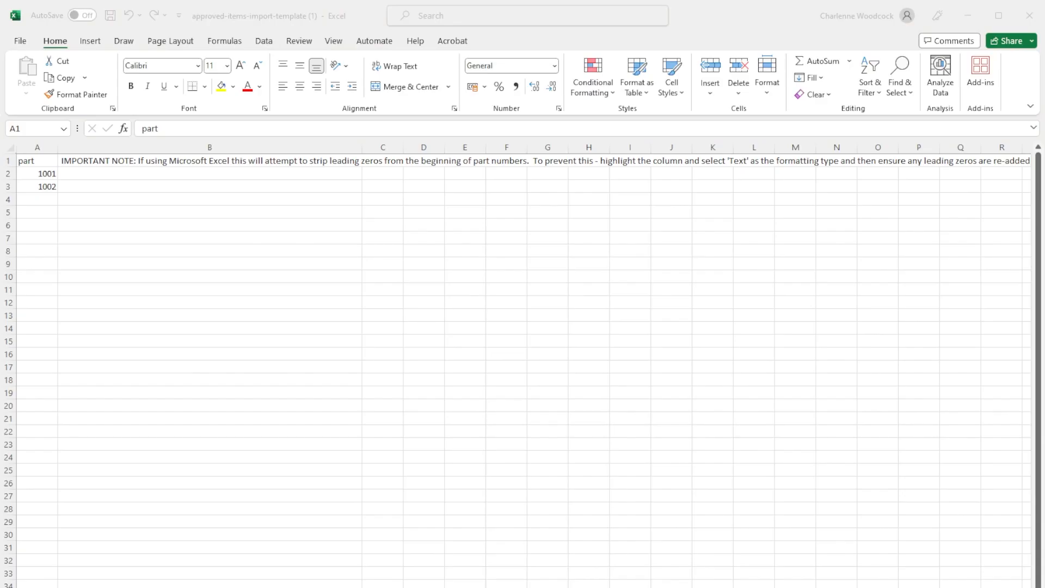
{"action": "left_click", "coordinate": [89, 159]}
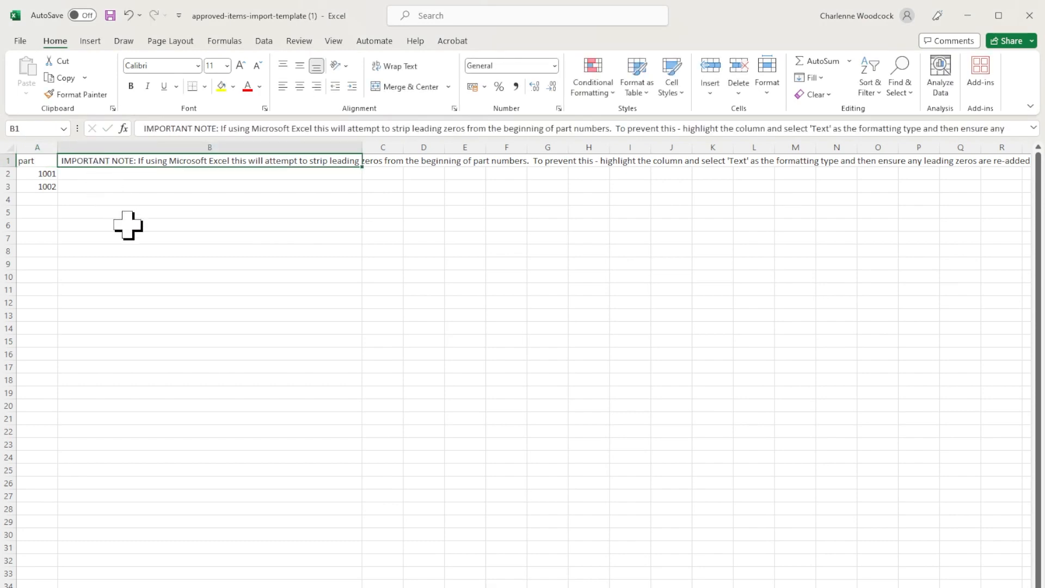
{"action": "double_click", "coordinate": [33, 173]}
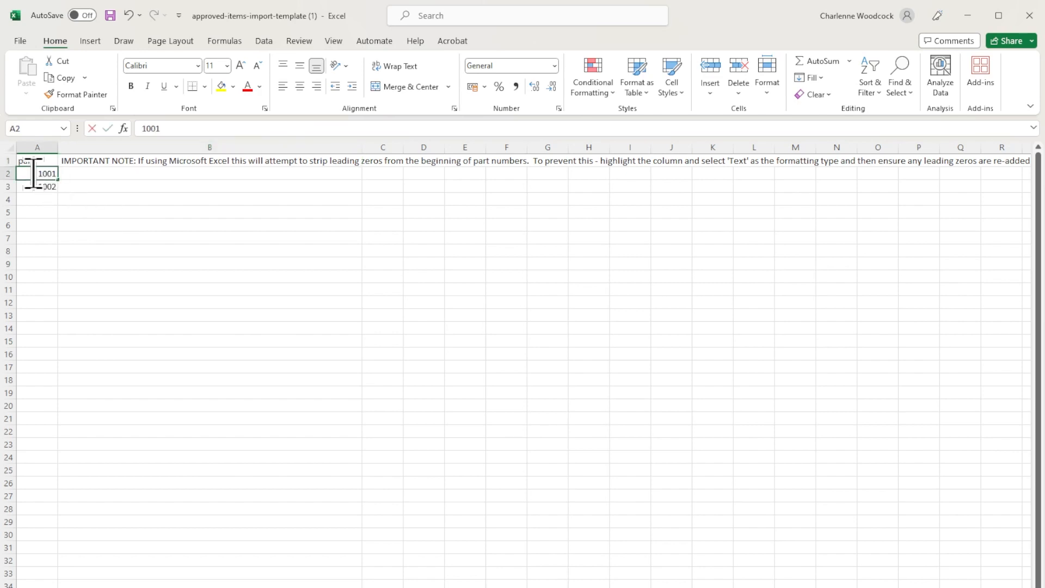
{"action": "key", "text": "Return"}
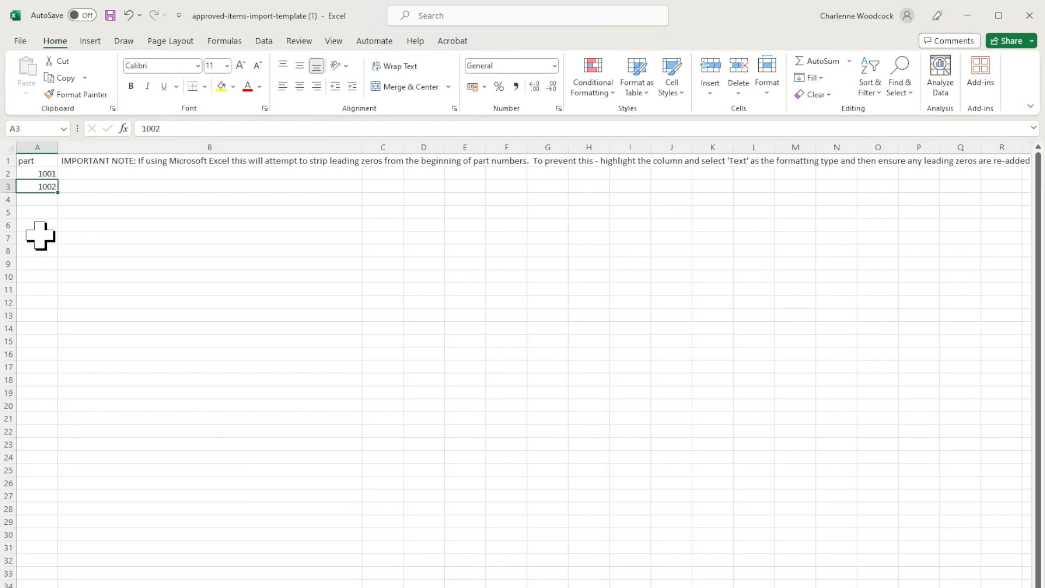
{"action": "left_click", "coordinate": [37, 137]}
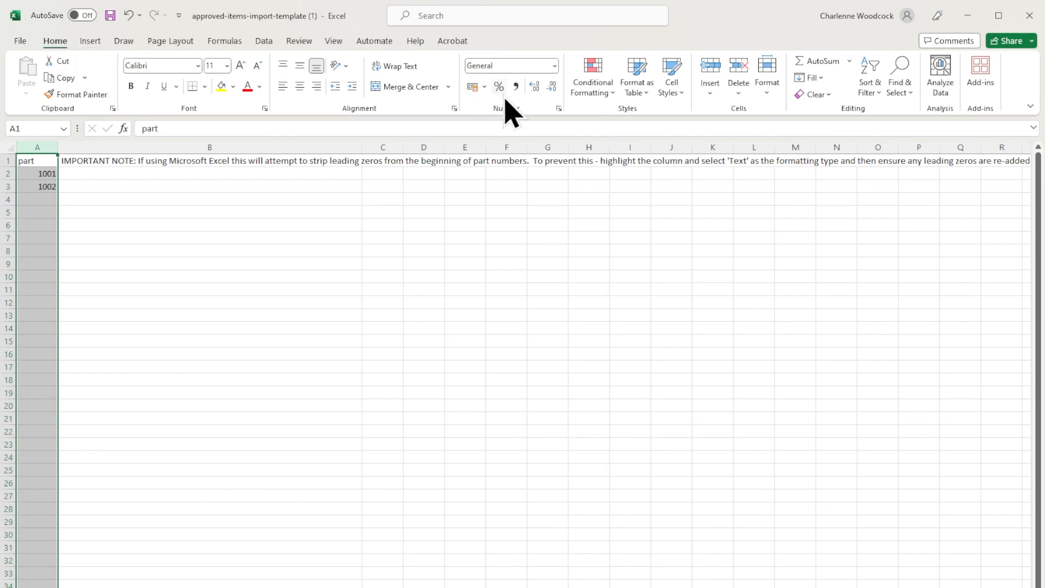
{"action": "left_click", "coordinate": [554, 66]}
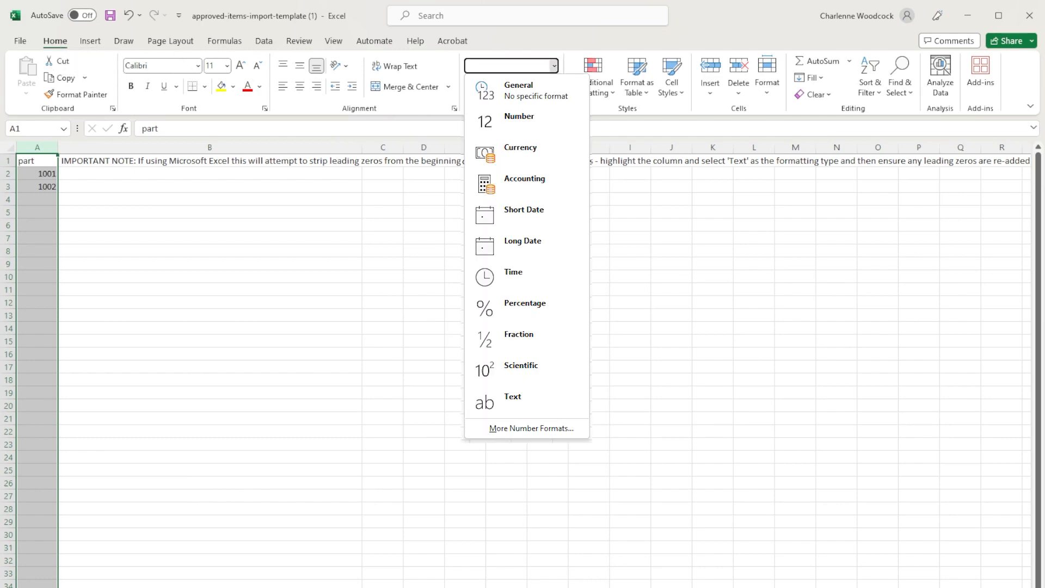
{"action": "left_click", "coordinate": [548, 403]}
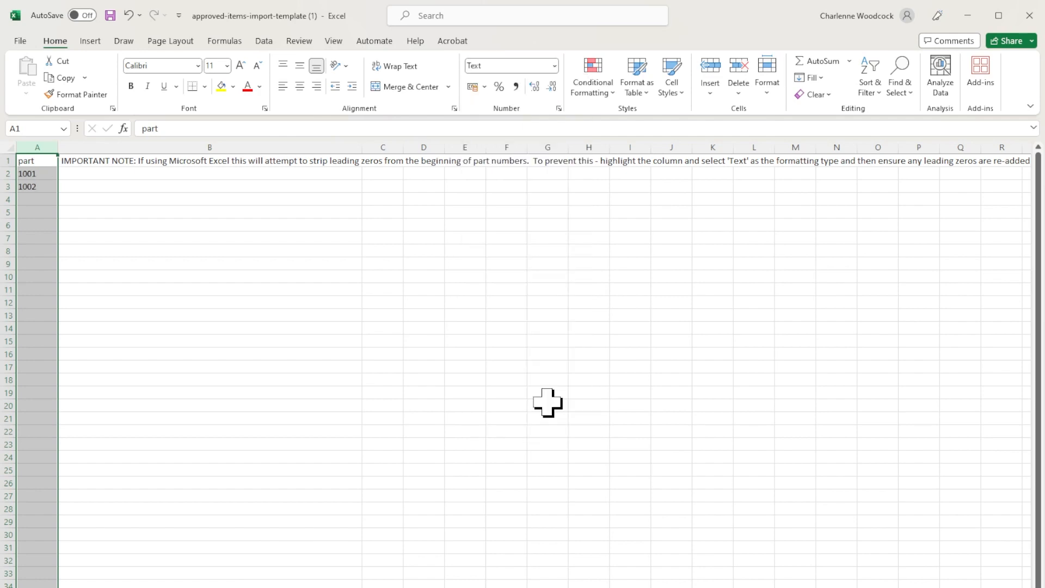
Step: Enter part numbers 01001, 26302, 26682 and 102358 in A2:A5
{"action": "left_click", "coordinate": [23, 172]}
{"action": "double_click", "coordinate": [24, 173]}
{"action": "type", "text": "0"}
{"action": "key", "text": "Return"}
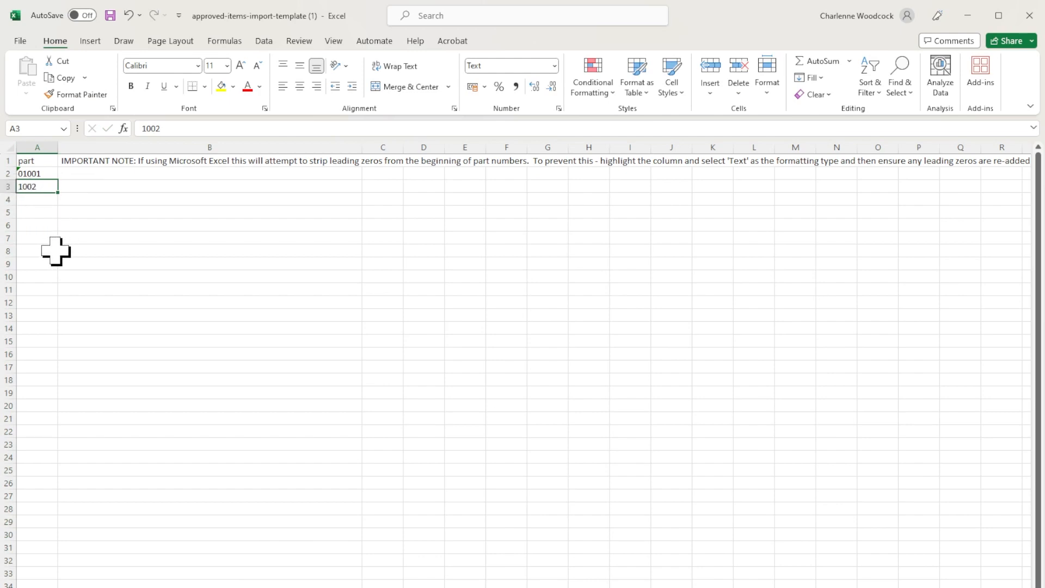
{"action": "type", "text": "26302"}
{"action": "key", "text": "Return"}
{"action": "type", "text": "26682"}
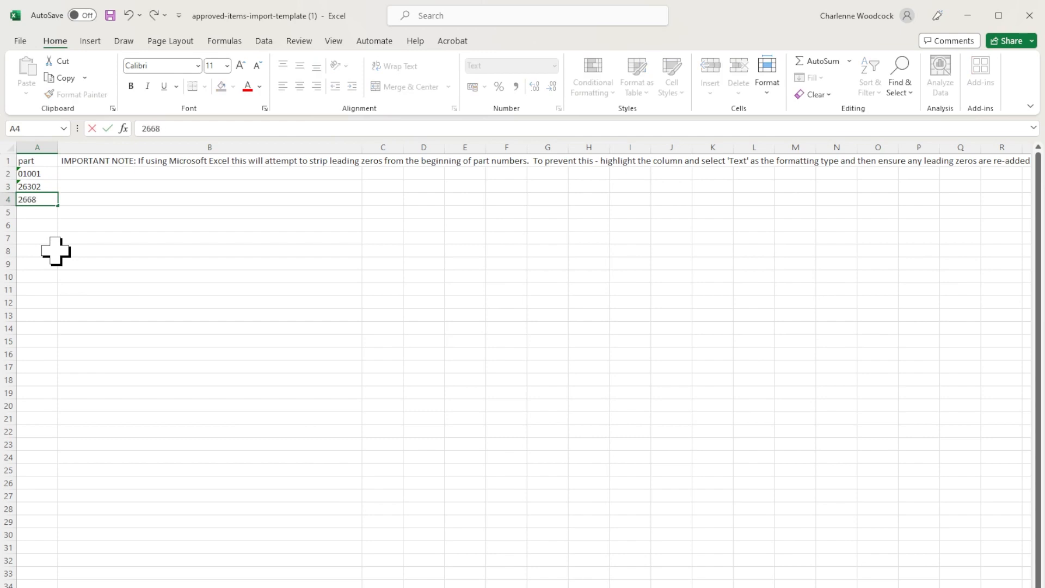
{"action": "key", "text": "Return"}
{"action": "type", "text": "102358"}
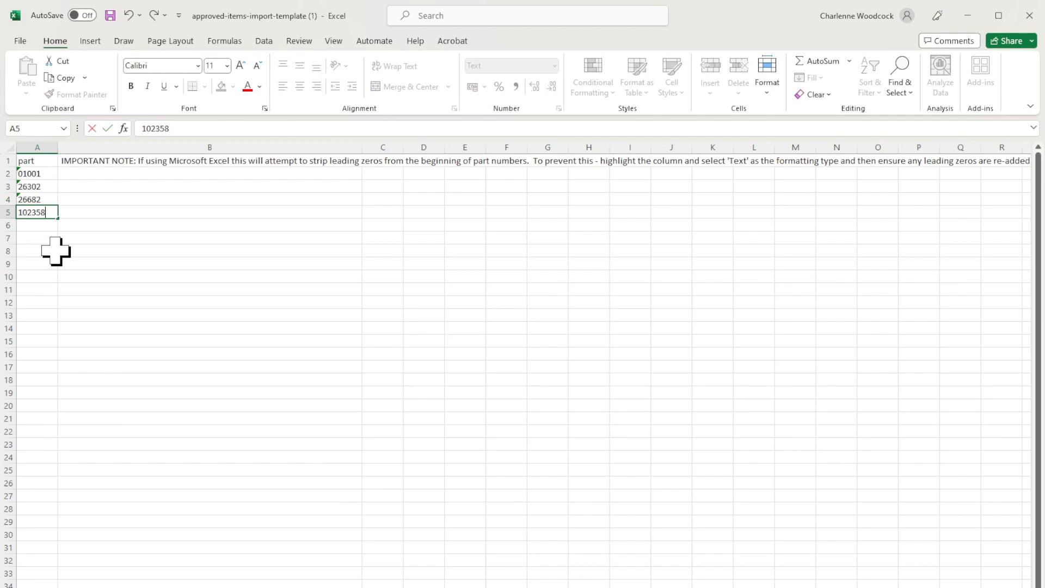
{"action": "key", "text": "Return"}
Step: Save the template to Downloads as a CSV (Comma delimited) file
{"action": "left_click", "coordinate": [22, 40]}
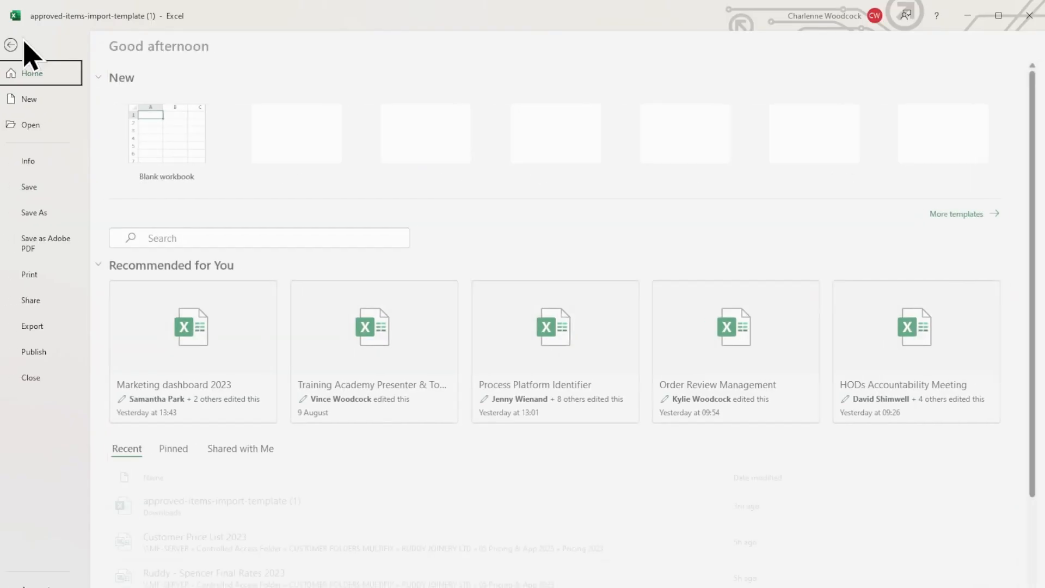
{"action": "left_click", "coordinate": [76, 221]}
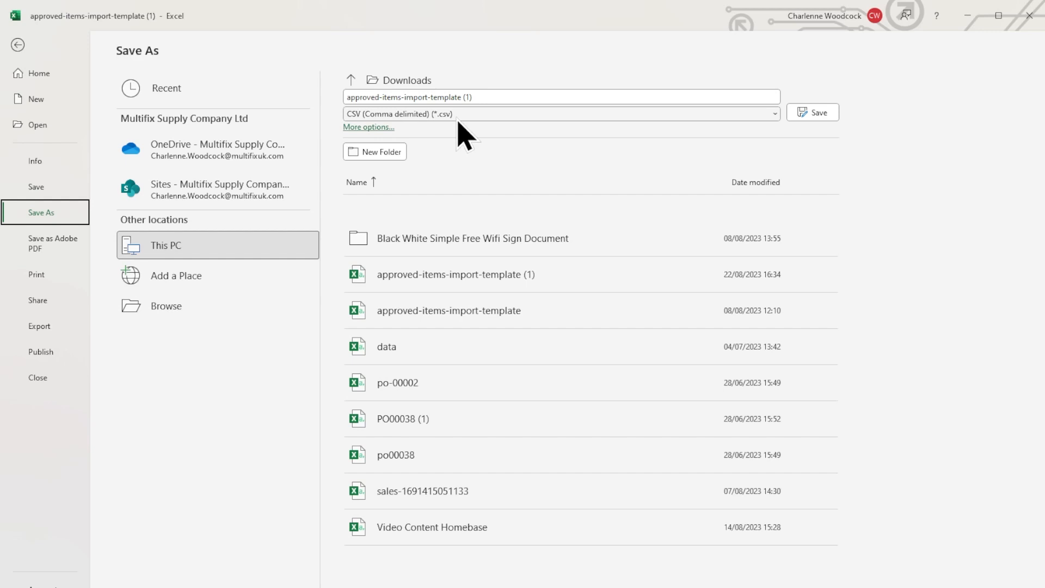
{"action": "left_click", "coordinate": [824, 113]}
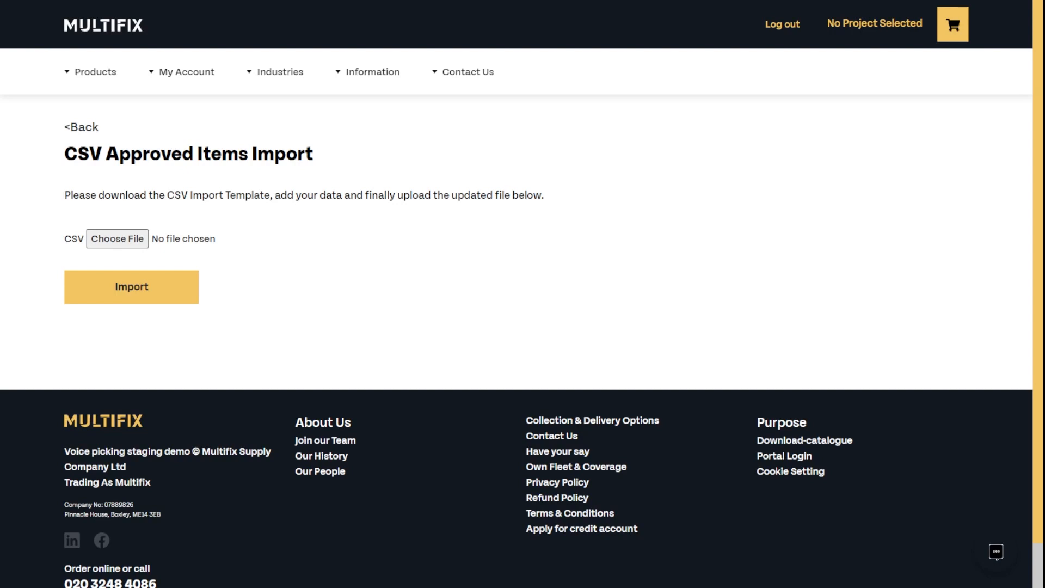
Step: Choose approved-items-import-template (1) and import it
{"action": "left_click", "coordinate": [131, 242]}
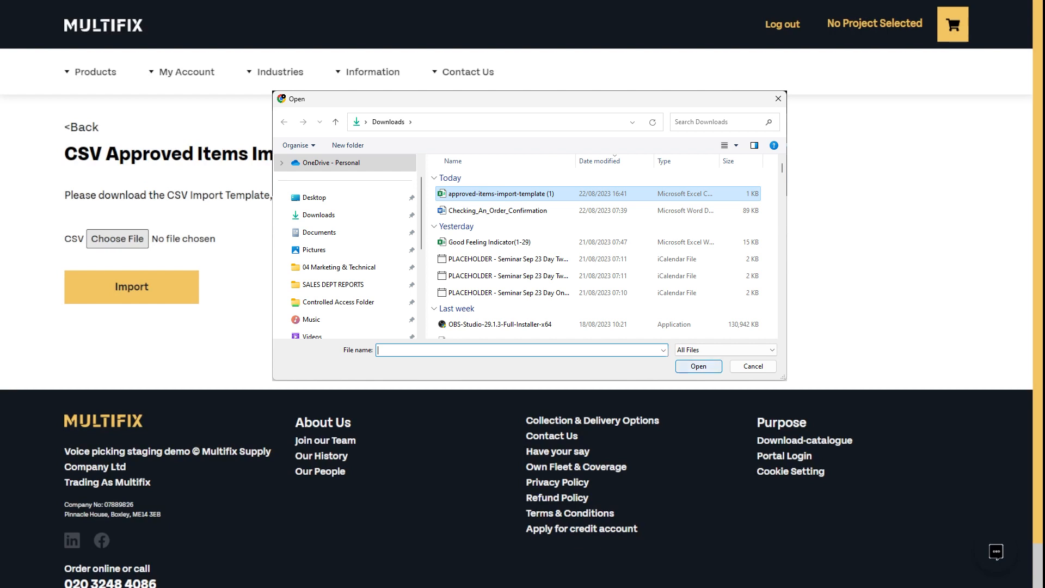
{"action": "left_click", "coordinate": [699, 366]}
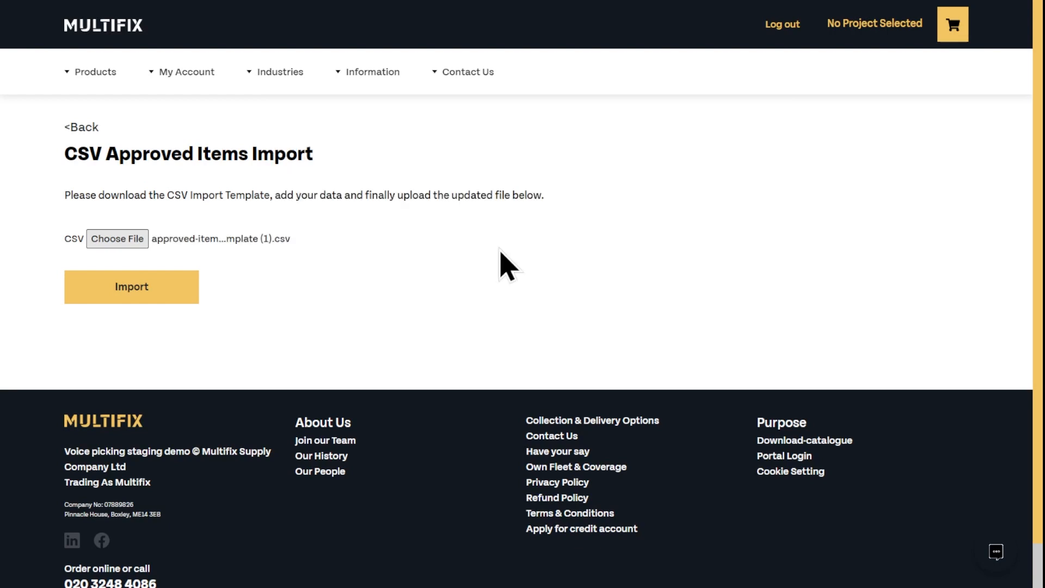
{"action": "left_click", "coordinate": [132, 297]}
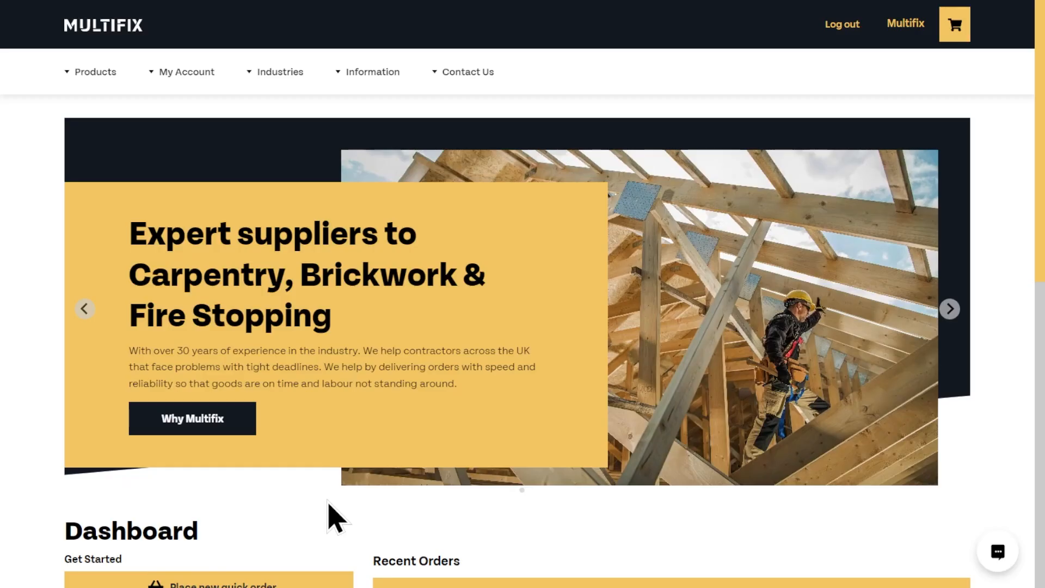
Step: Switch to the new website and request approval for the safety gloves bestseller
{"action": "scroll", "coordinate": [338, 517], "scroll_direction": "down", "scroll_amount": 5}
{"action": "left_click", "coordinate": [298, 409]}
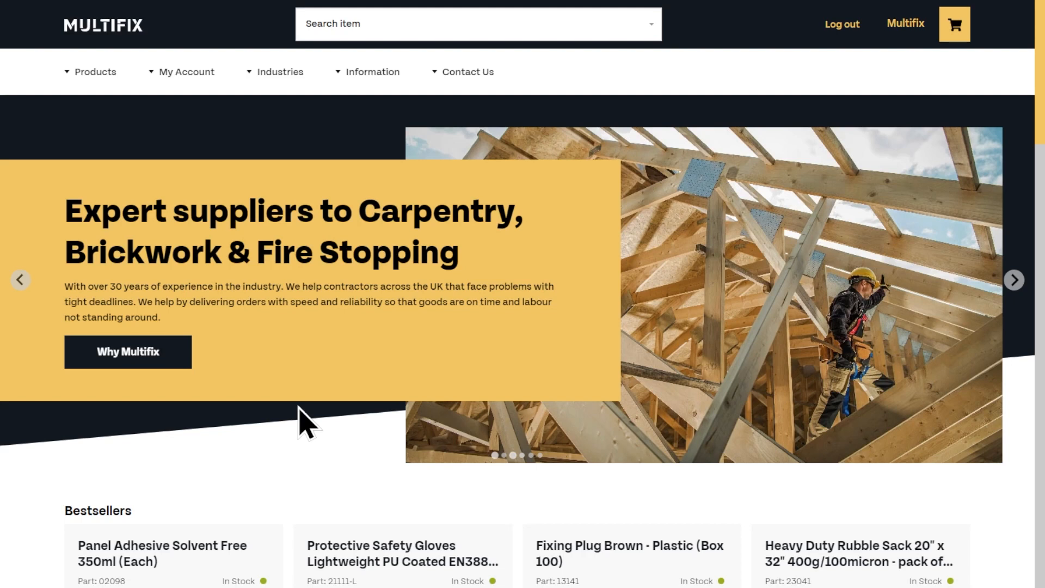
{"action": "scroll", "coordinate": [299, 409], "scroll_direction": "down", "scroll_amount": 5}
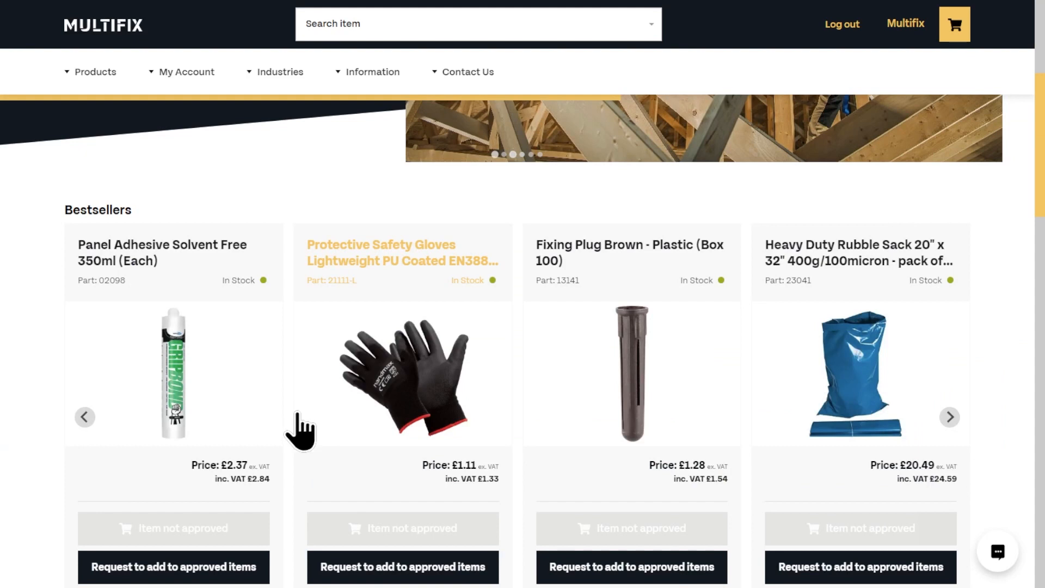
{"action": "left_click", "coordinate": [374, 568]}
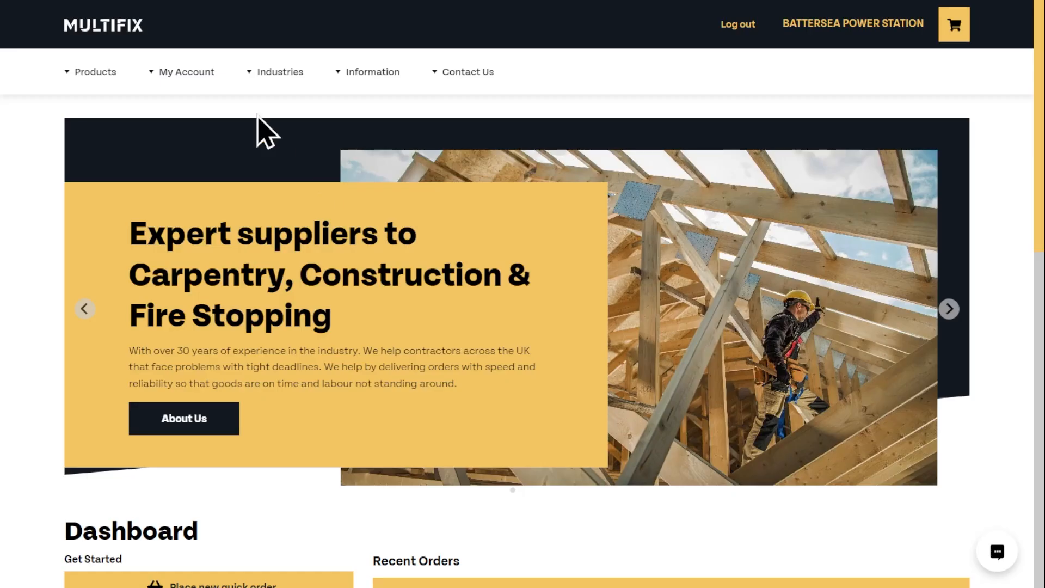
Step: Reject the Thin Kerf and general purpose TCT Circular Saw Blade requests
{"action": "mouse_move", "coordinate": [180, 75]}
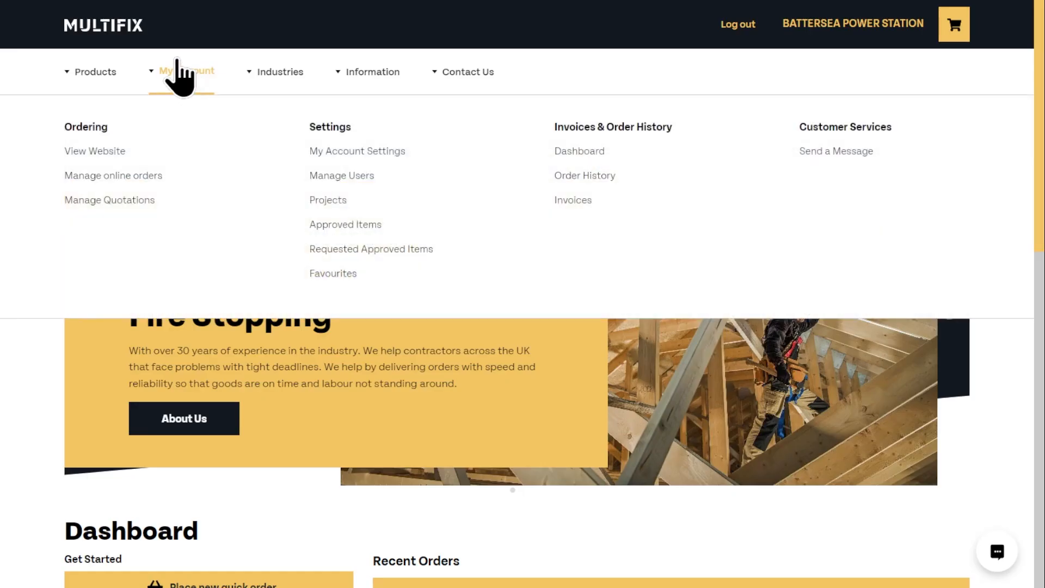
{"action": "left_click", "coordinate": [359, 250]}
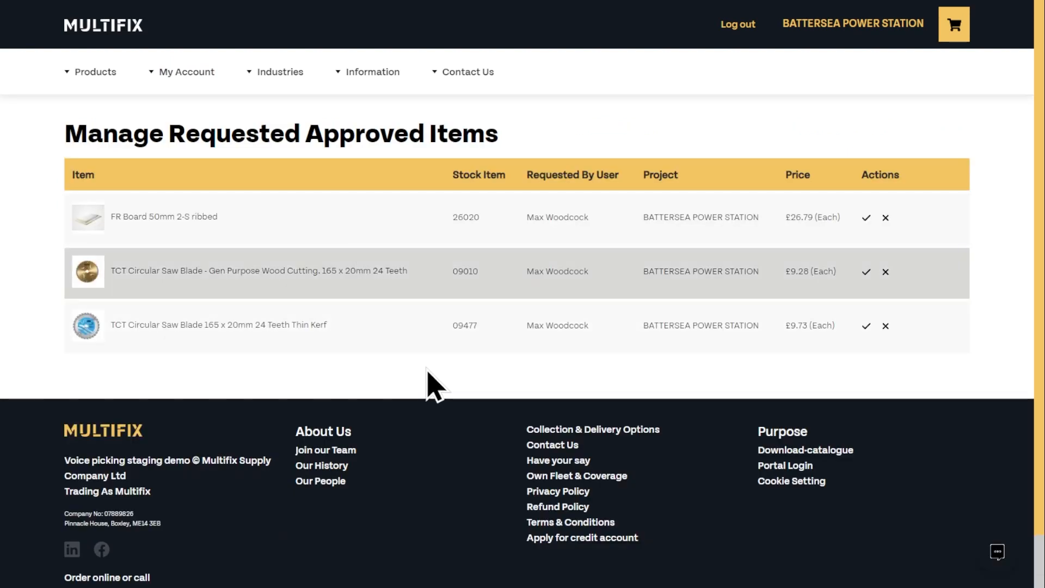
{"action": "left_click", "coordinate": [870, 326]}
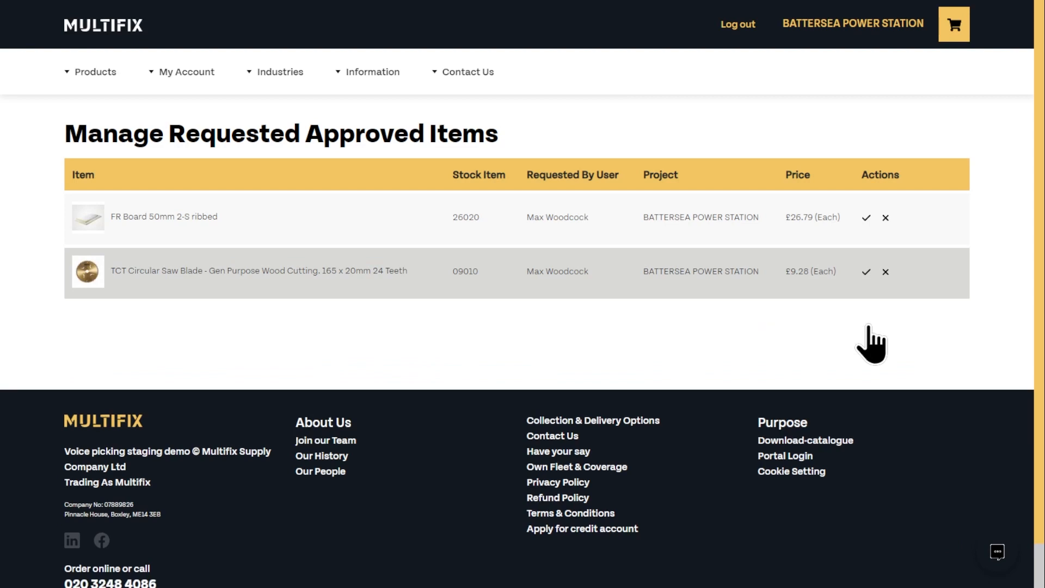
{"action": "left_click", "coordinate": [885, 272]}
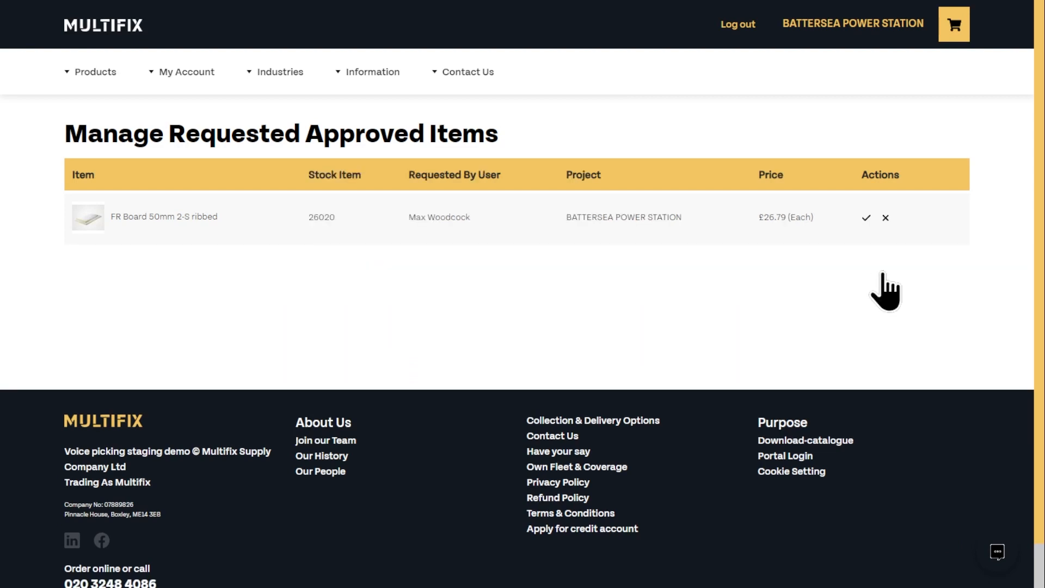